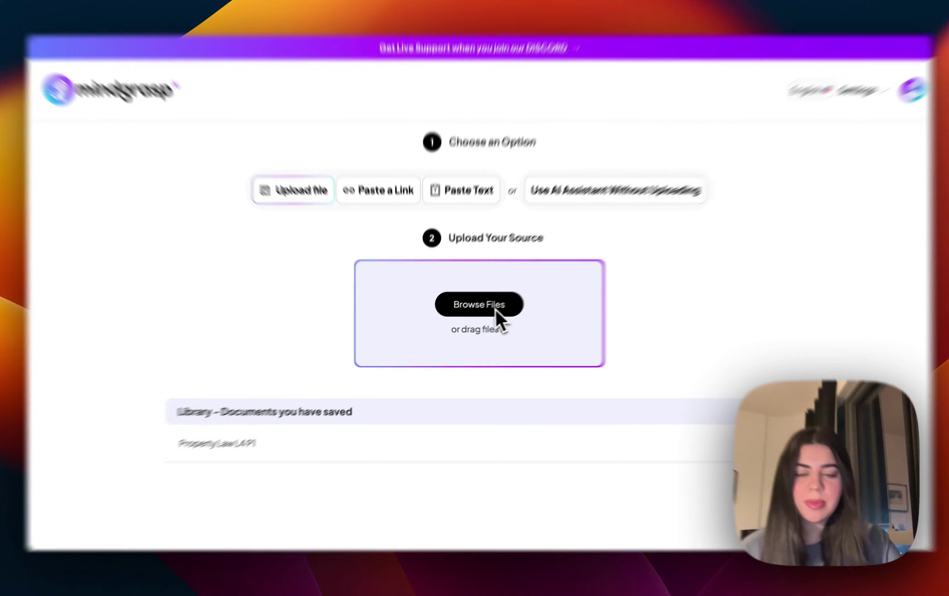
Upload all five red-tagged lecture files from Show All Files into Mindgrasp.
left_click(495, 310)
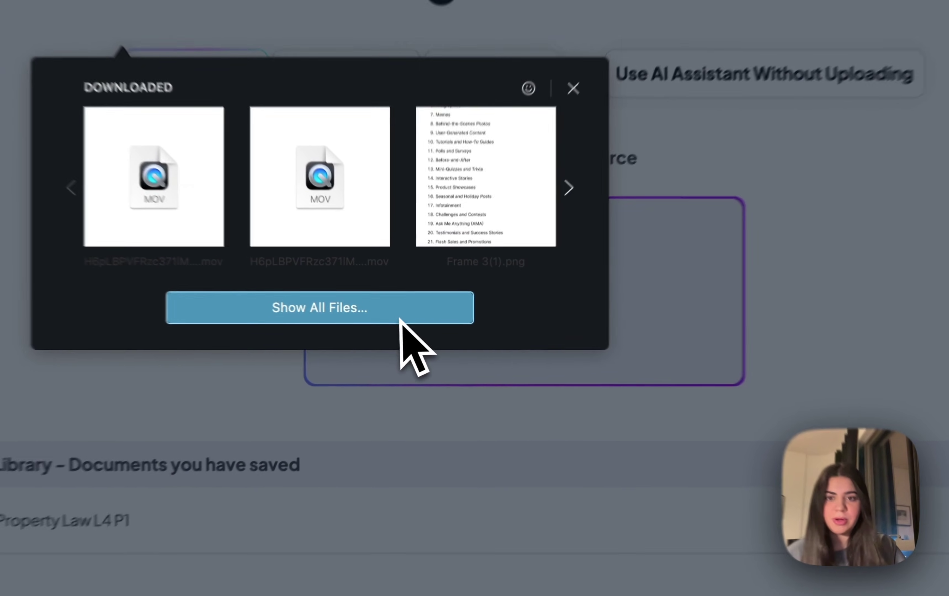
left_click(412, 340)
left_click(169, 272)
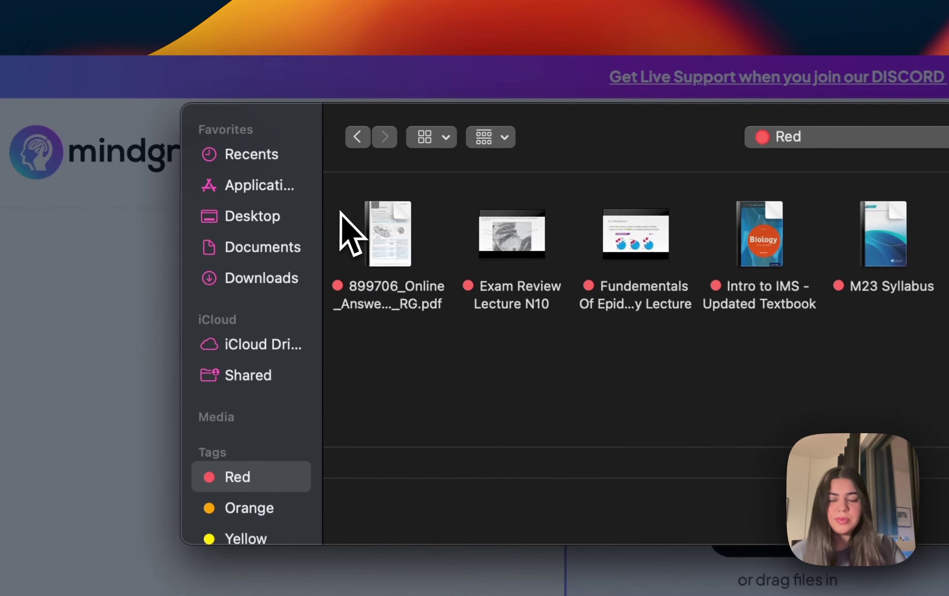
left_click_drag(340, 211, 948, 399)
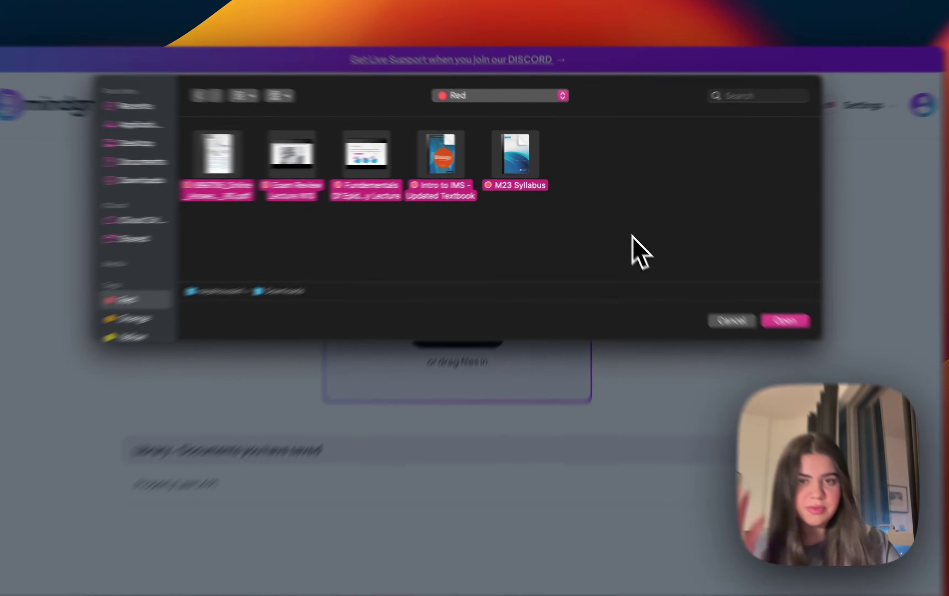
left_click(621, 224)
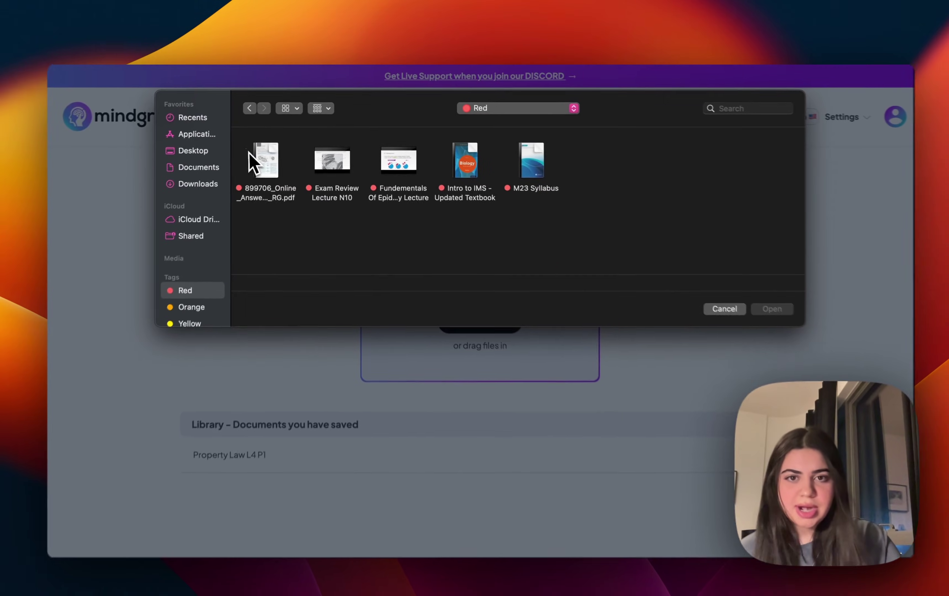
left_click_drag(173, 184, 791, 345)
left_click(751, 297)
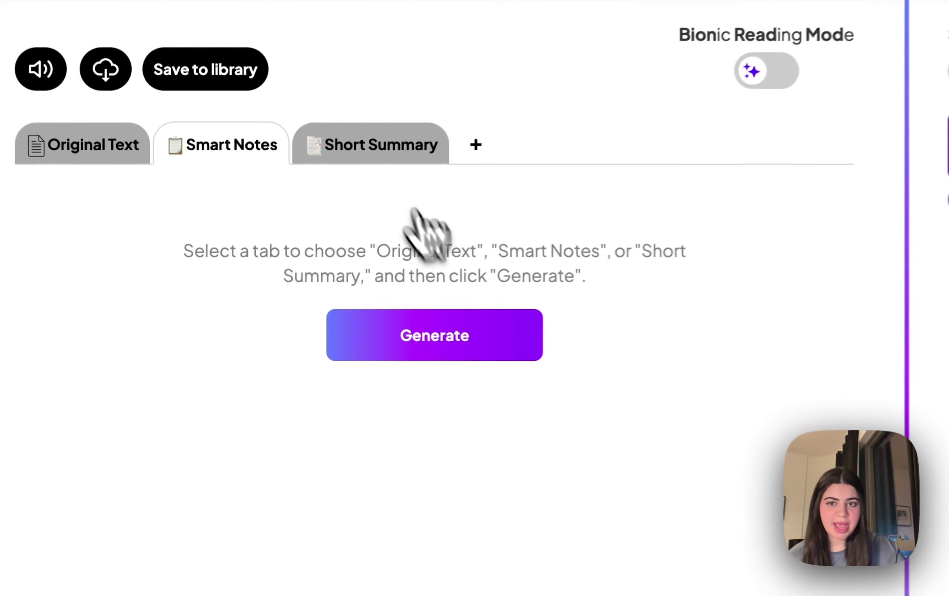
Generate the Short Summary covering enzymes, inhibition types and metabolic pathways.
left_click(282, 216)
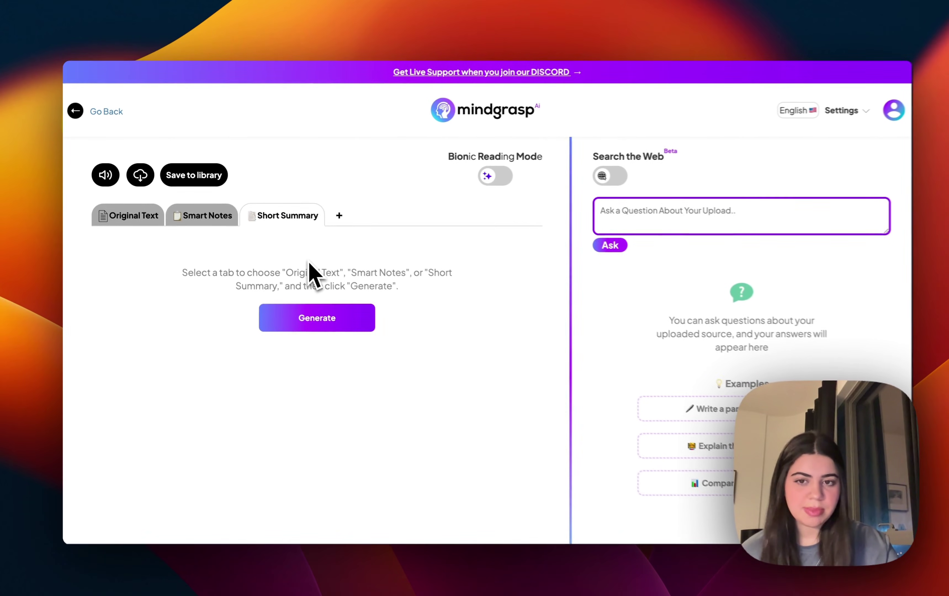
left_click(318, 312)
scroll(311, 305, "down", 3)
scroll(310, 304, "up", 3)
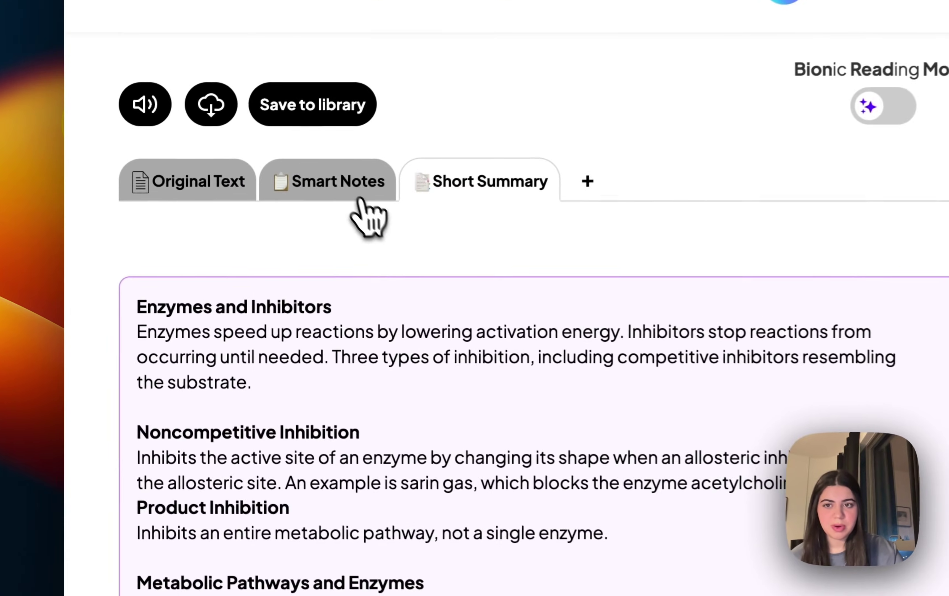
Generate Smart Notes with headings like Enzymes and Inhibition in Metabolism and Types of Enzyme Inhibition.
left_click(209, 218)
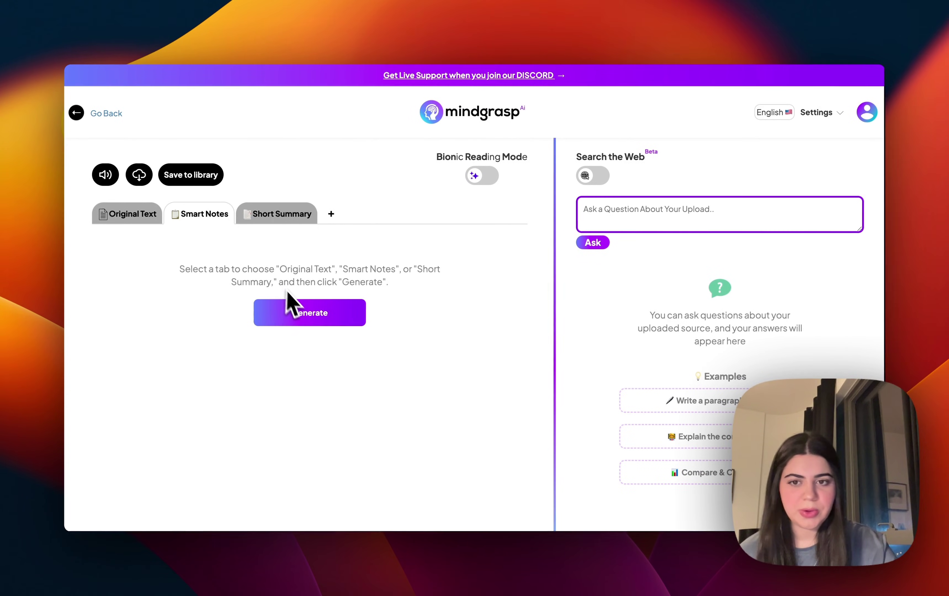
left_click(307, 319)
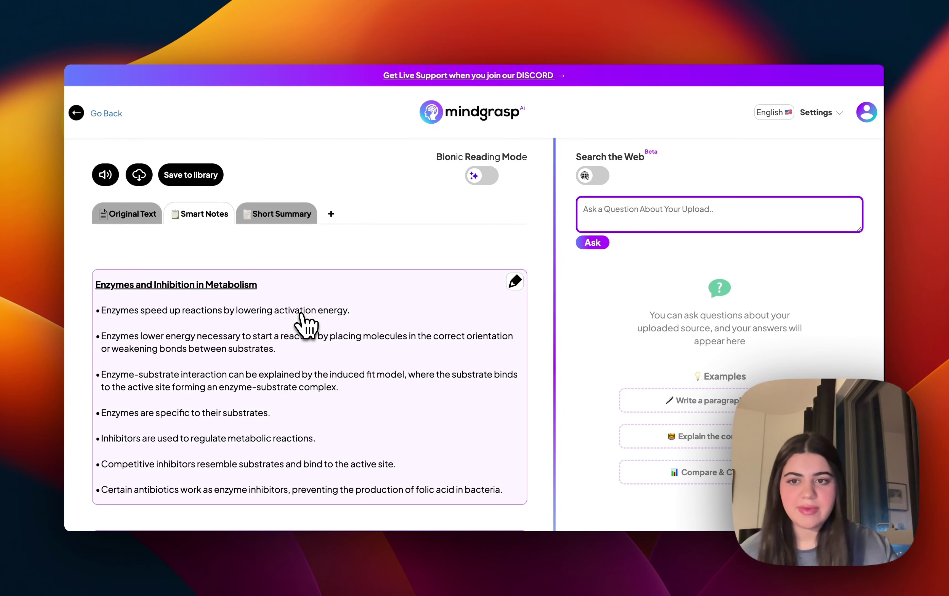
scroll(307, 322, "down", 8)
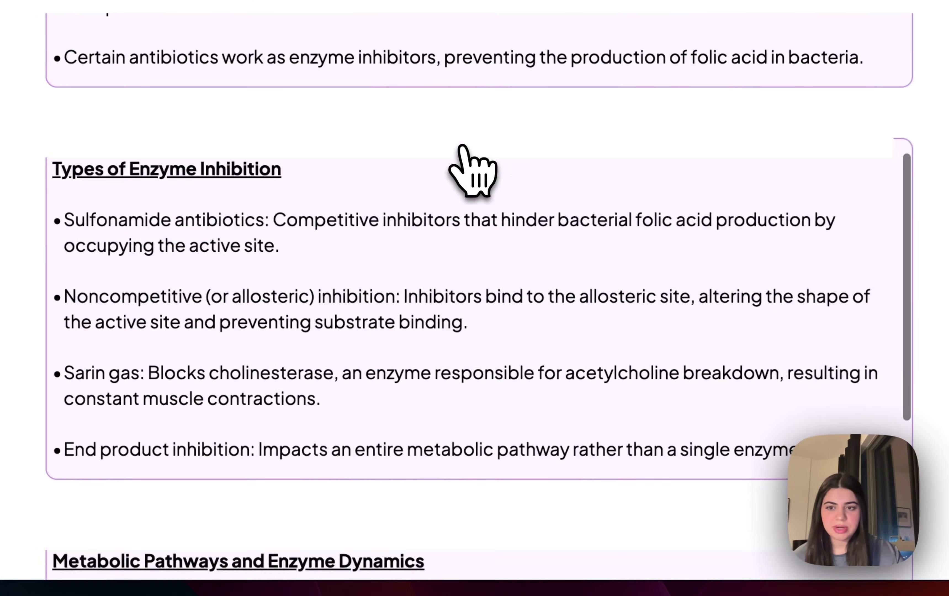
scroll(466, 152, "down", 8)
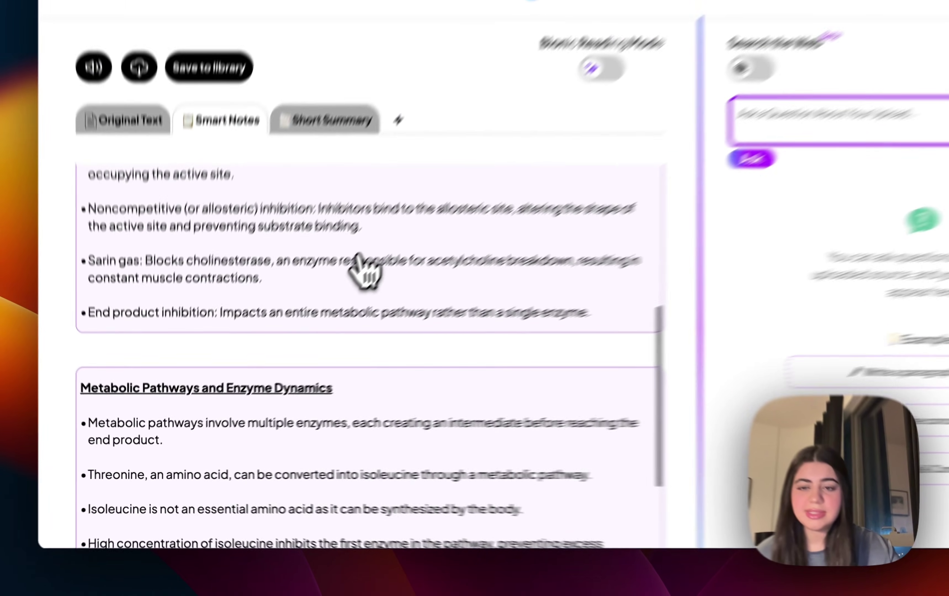
scroll(359, 272, "up", 10)
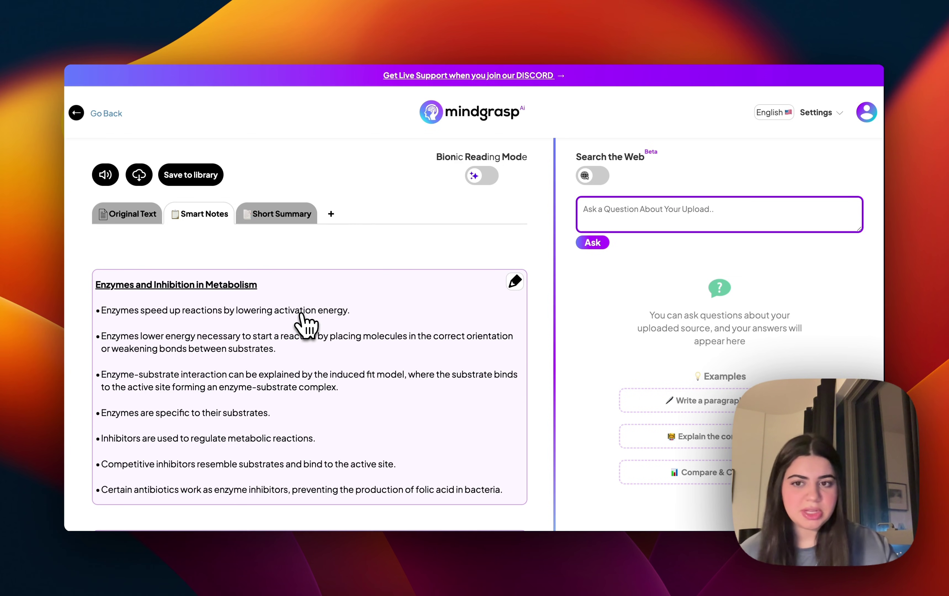
scroll(306, 326, "down", 2)
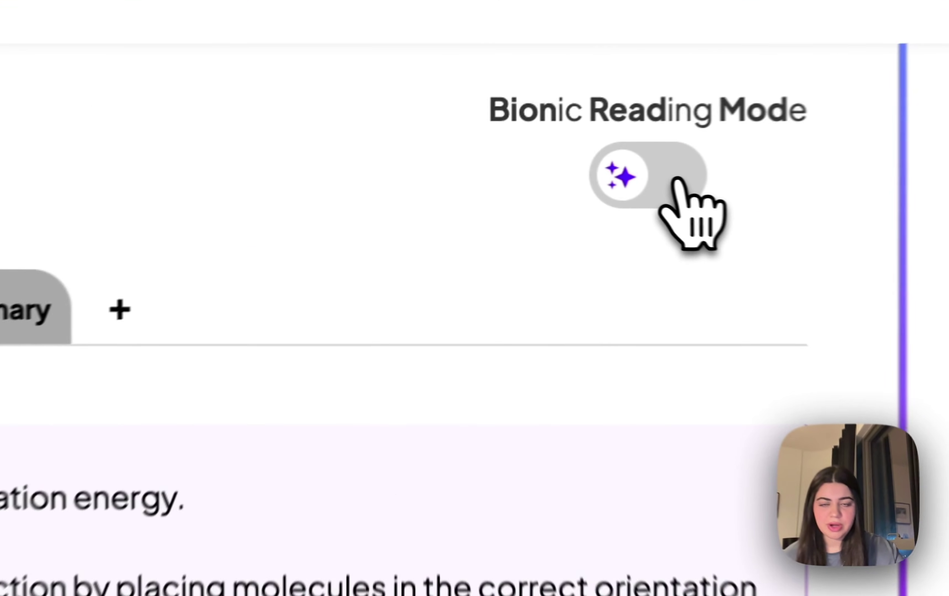
Turn on Bionic Reading Mode and briefly play the 4:40 audio version of the notes.
left_click(489, 177)
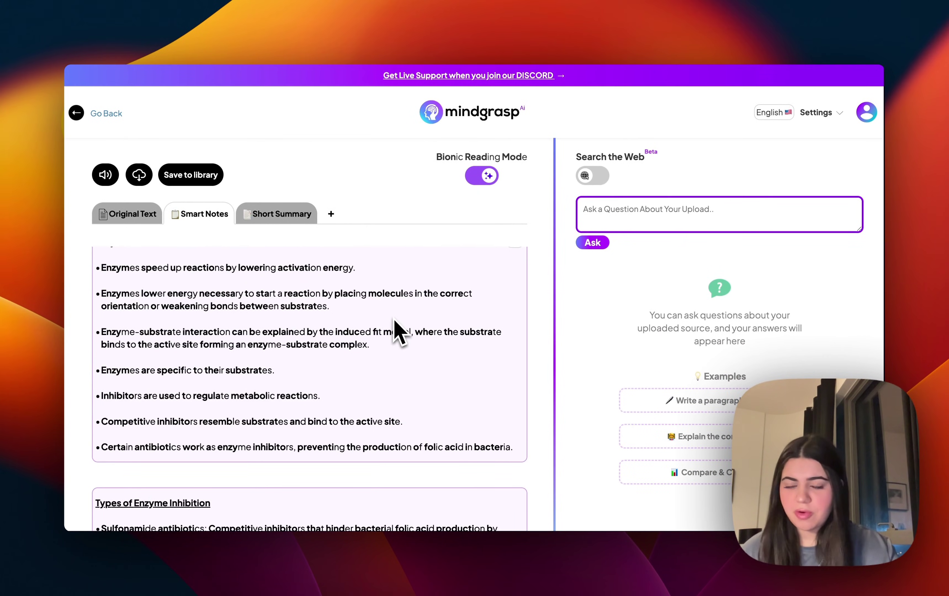
left_click(105, 174)
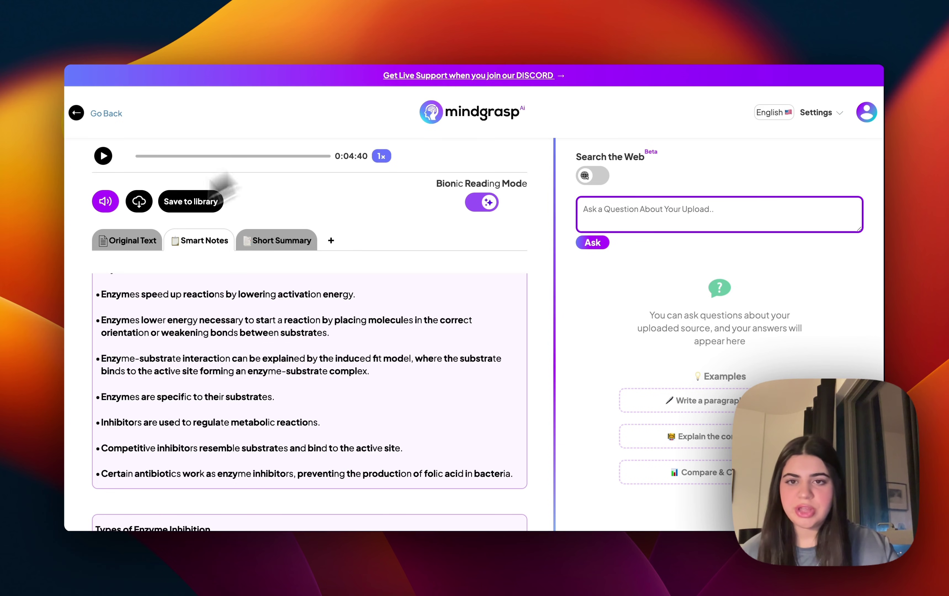
scroll(318, 321, "up", 2)
scroll(319, 321, "down", 1)
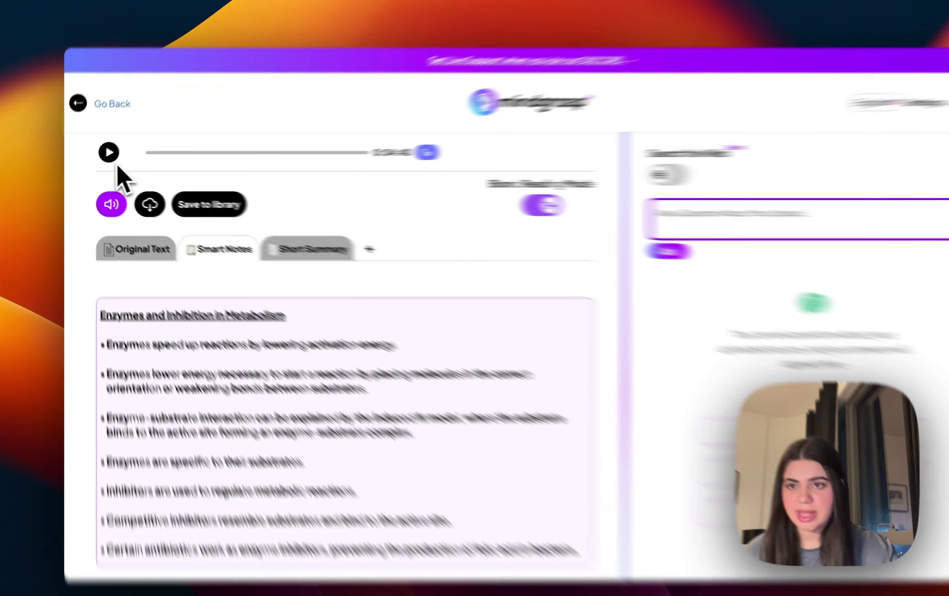
left_click(103, 156)
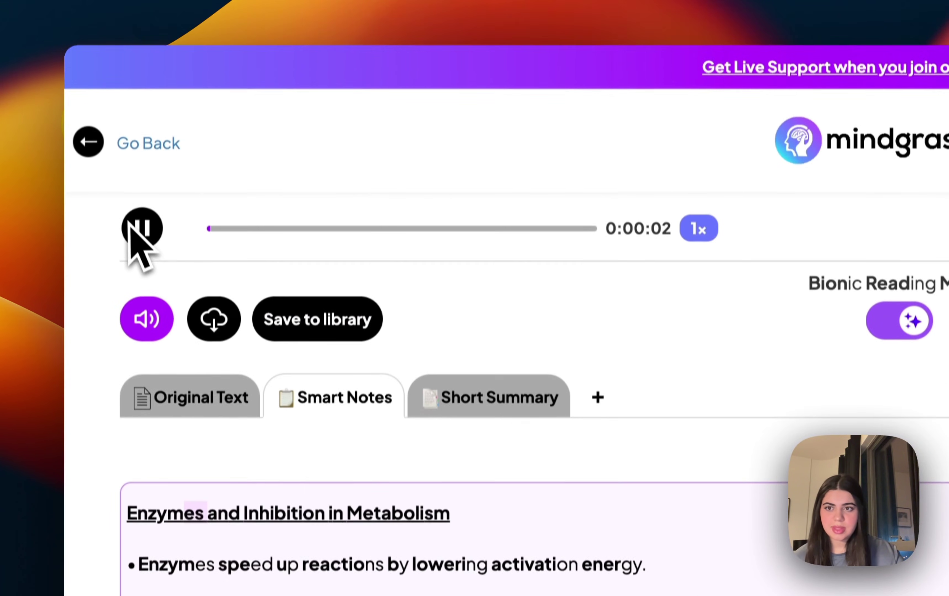
left_click(142, 131)
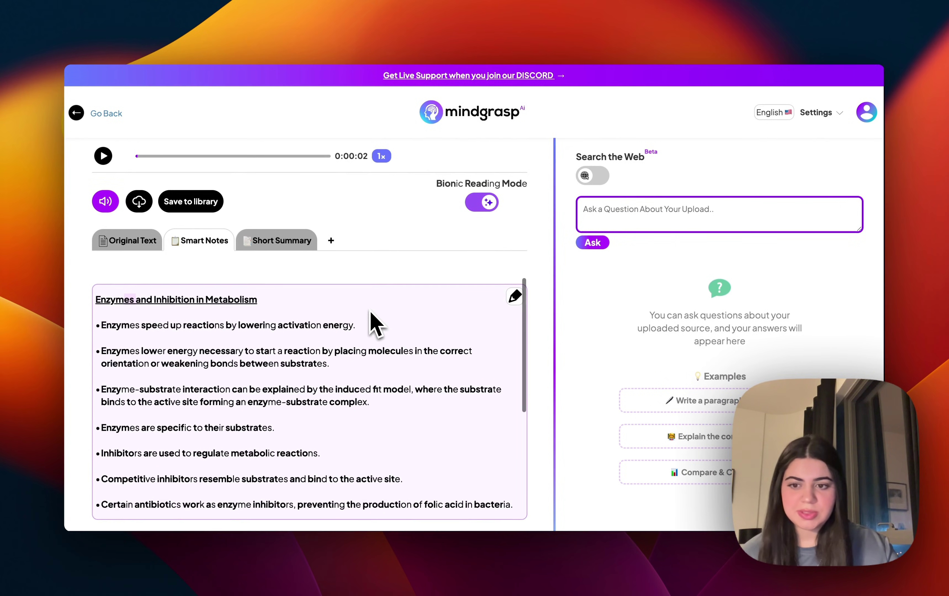
Copy 'Competitive inhibitors' and ask 'can u explain Competitive inhibitors using an analogy'.
scroll(371, 312, "down", 3)
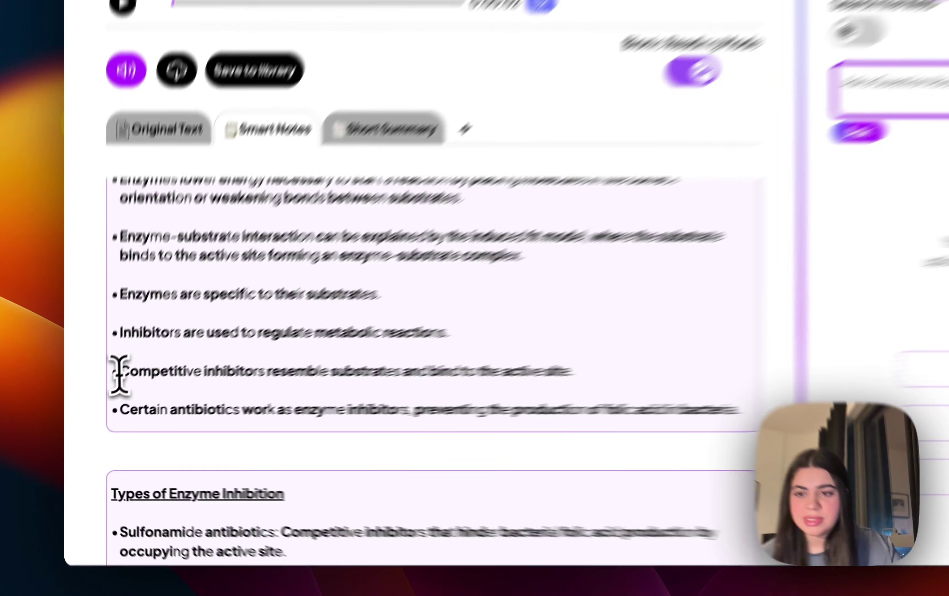
left_click_drag(101, 402, 199, 404)
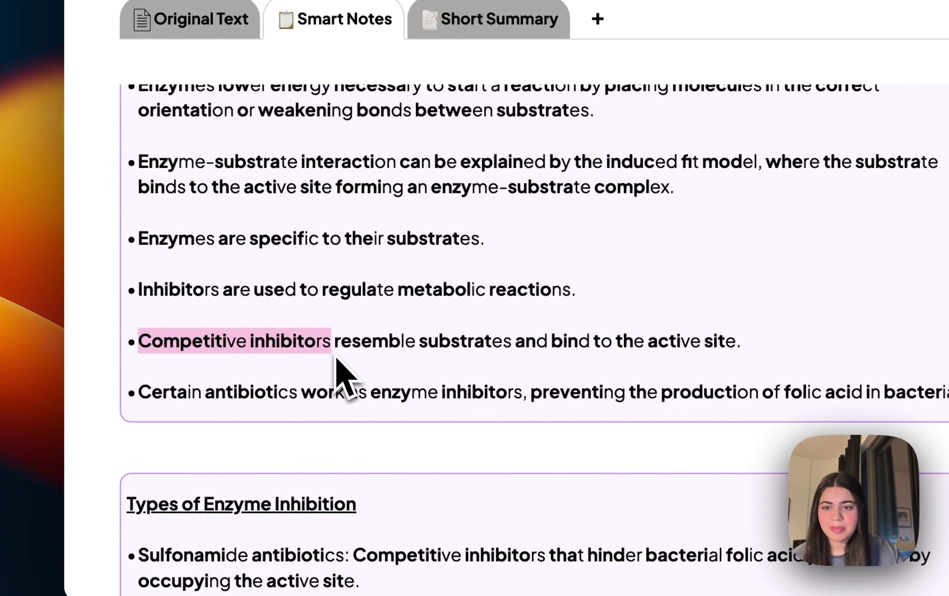
left_click(227, 297)
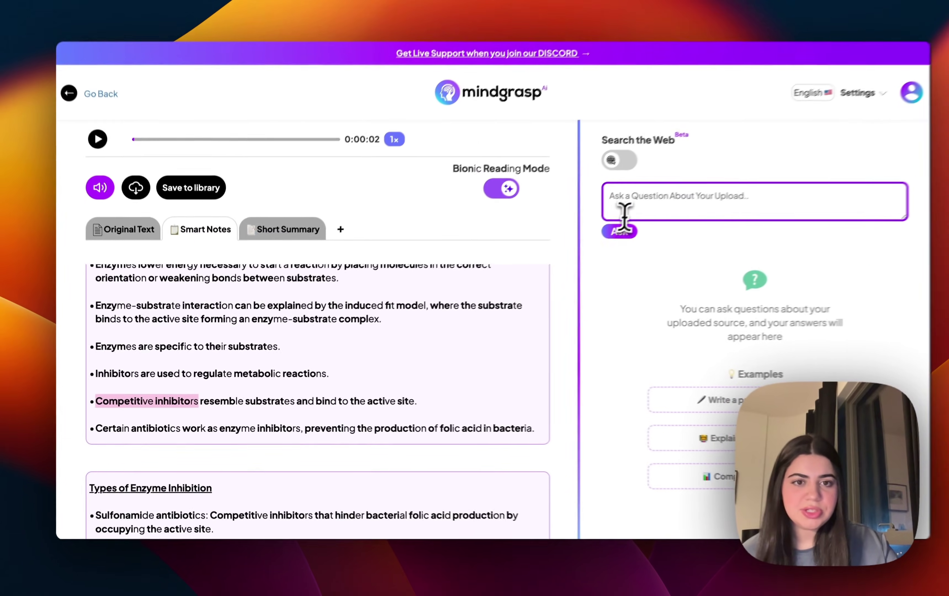
left_click(599, 217)
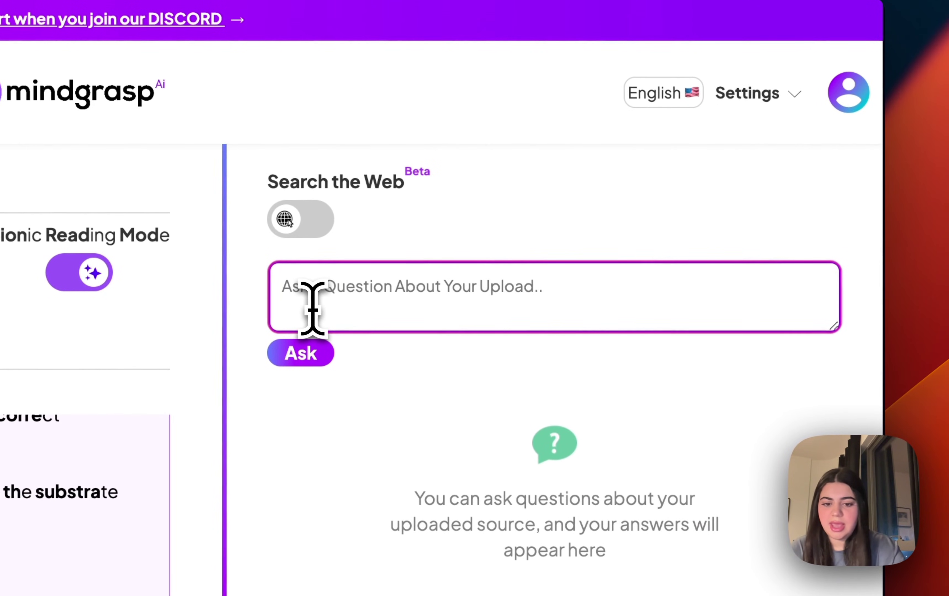
type("can u explain Competitive inhibitors")
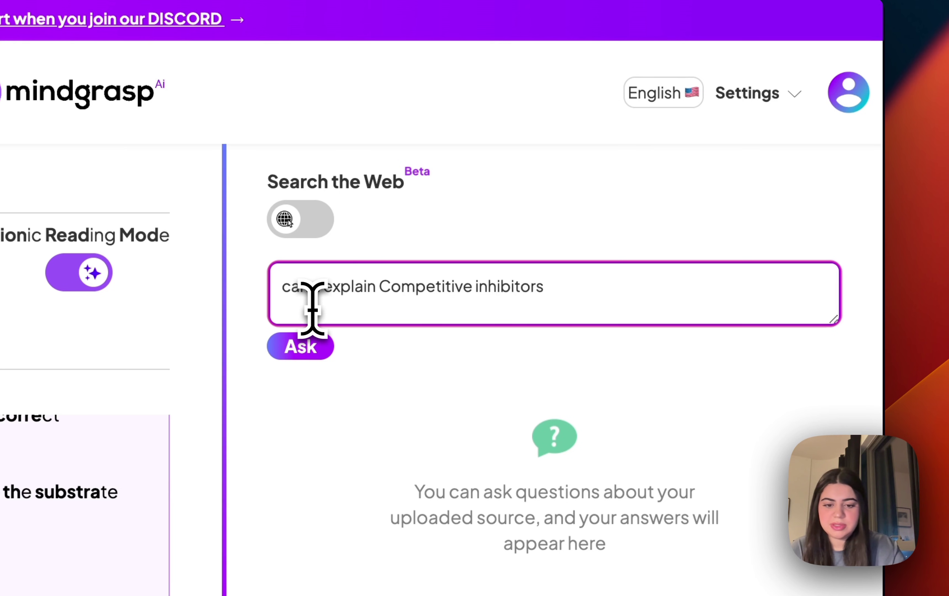
type(" using an analogy")
left_click(302, 347)
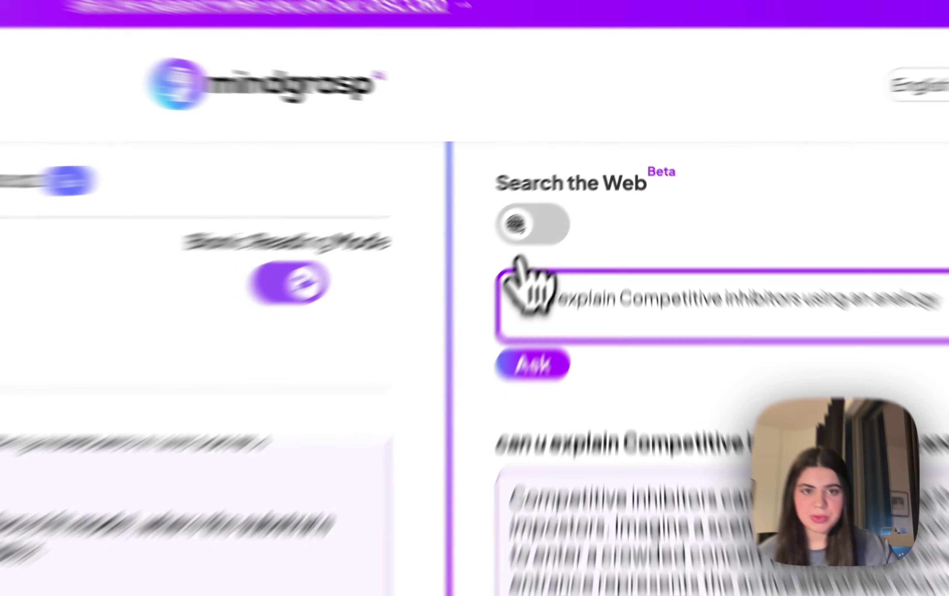
Switch on the Search the Web toggle.
left_click(587, 177)
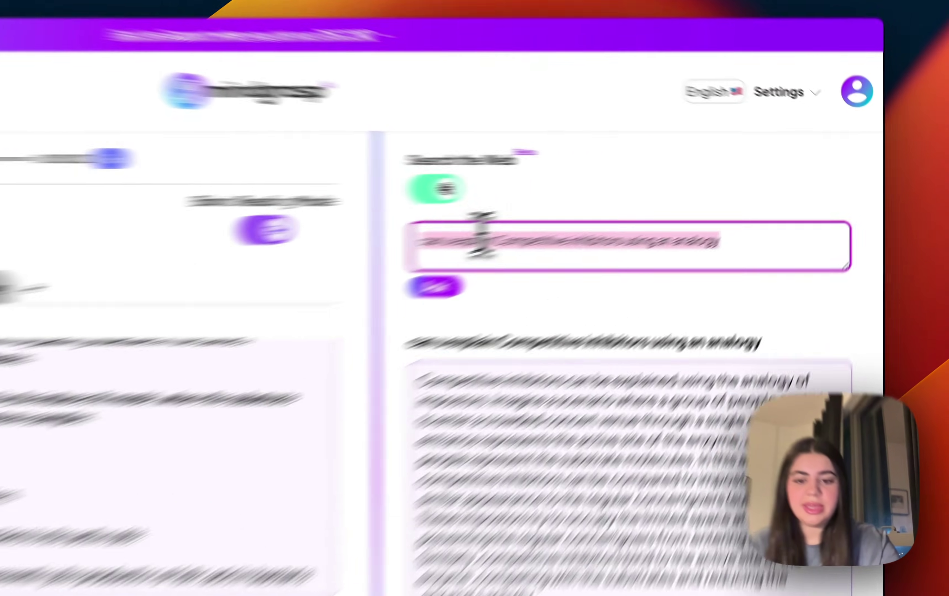
Ask 'give me one real life application of Competitive inhibitors in medicine' using web search.
type("give me one")
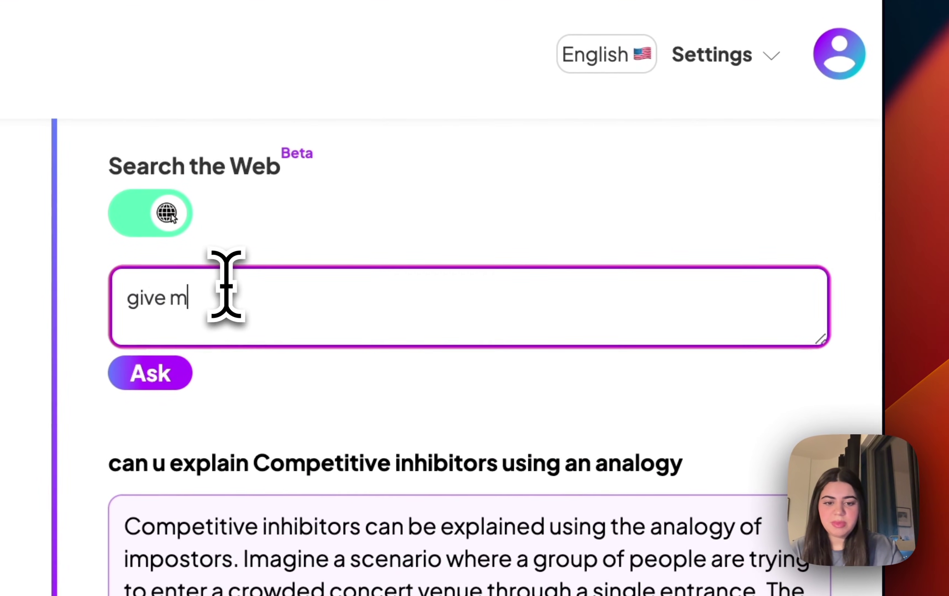
type(" re")
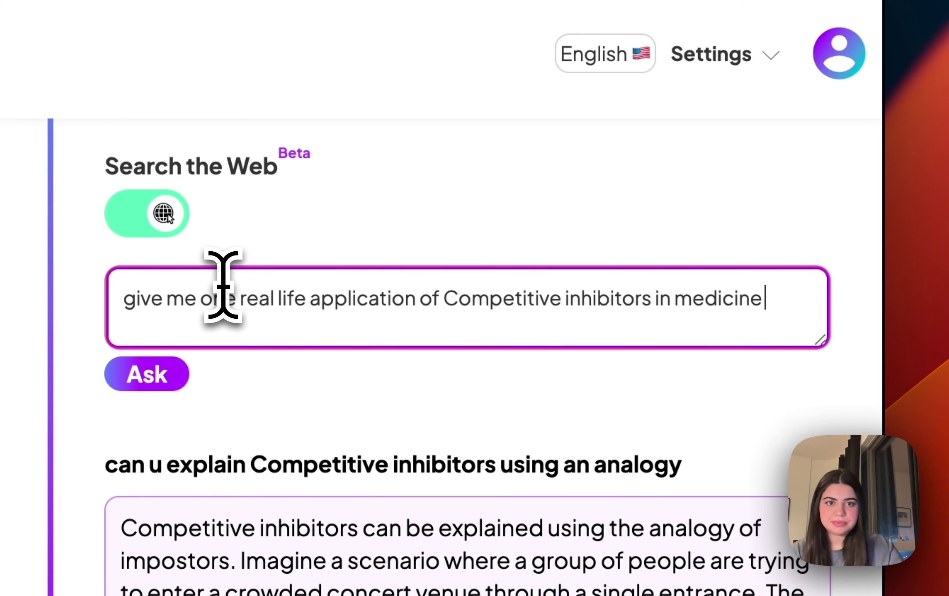
left_click(145, 374)
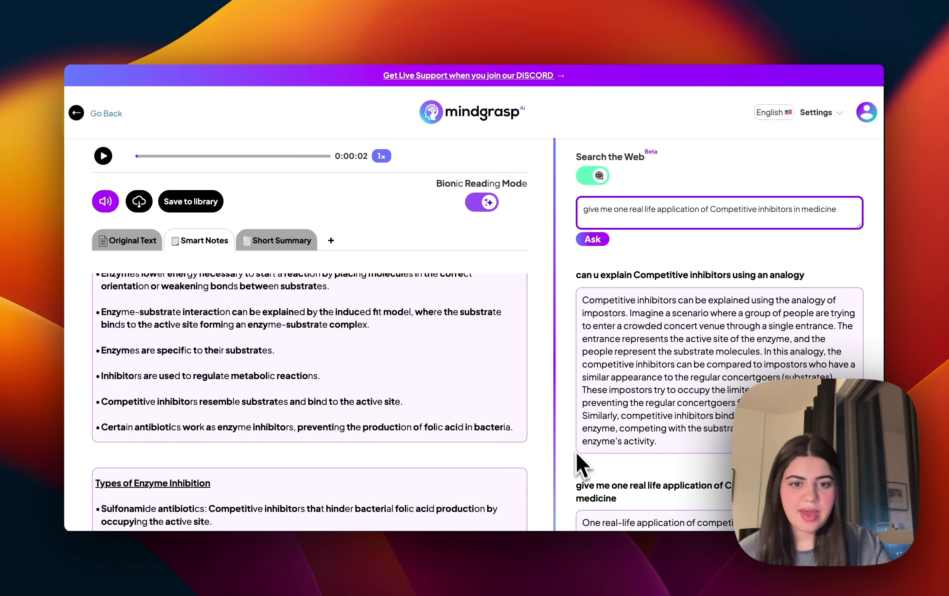
scroll(578, 465, "down", 10)
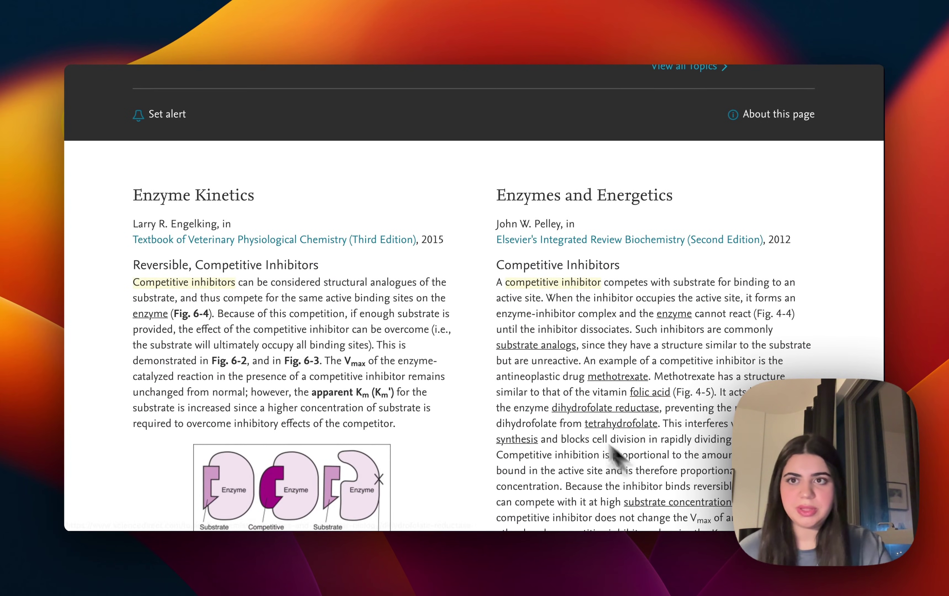
key("super+w")
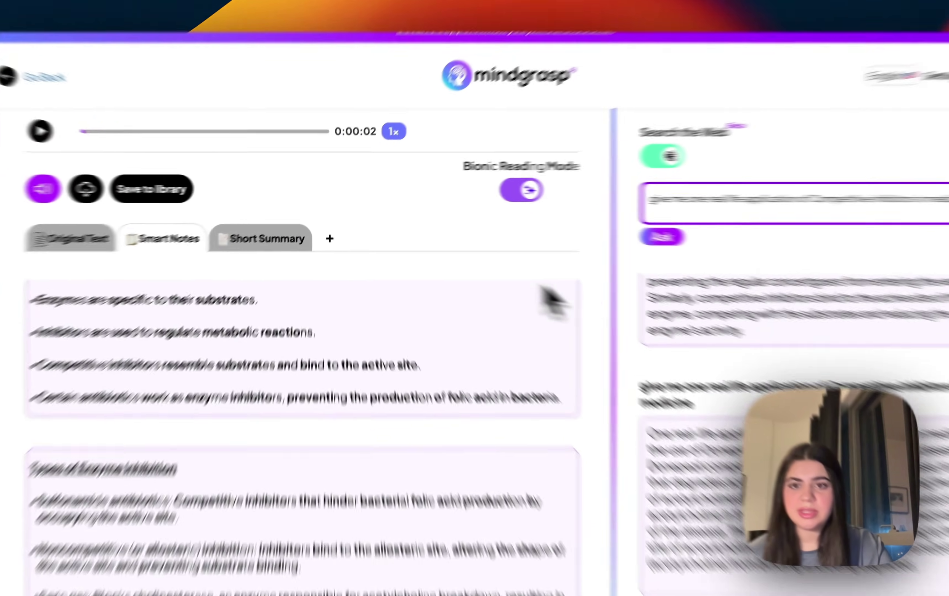
Auto-generate a 10-card flashcard deck and flip the first card, 'How do enzymes work?'.
left_click(331, 72)
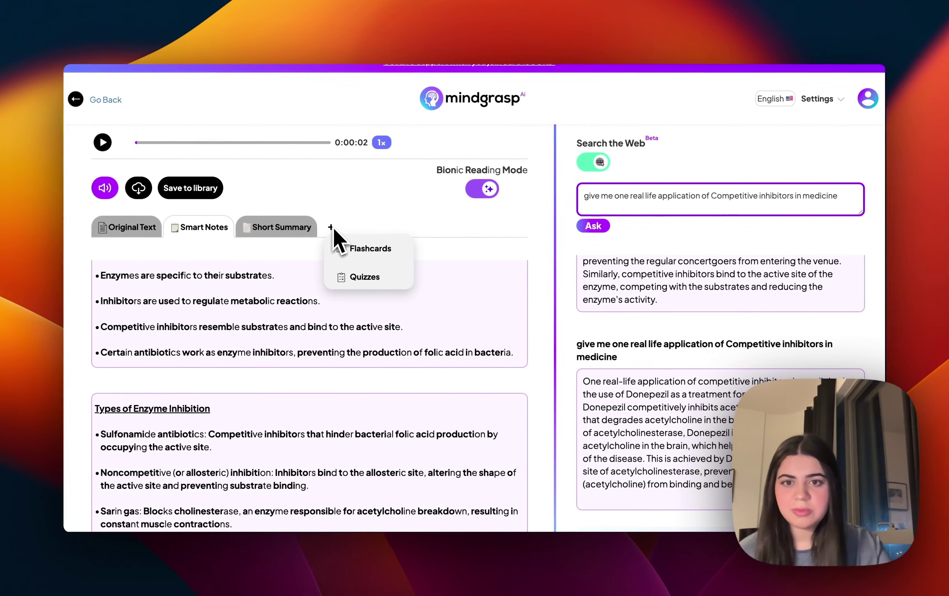
left_click(466, 304)
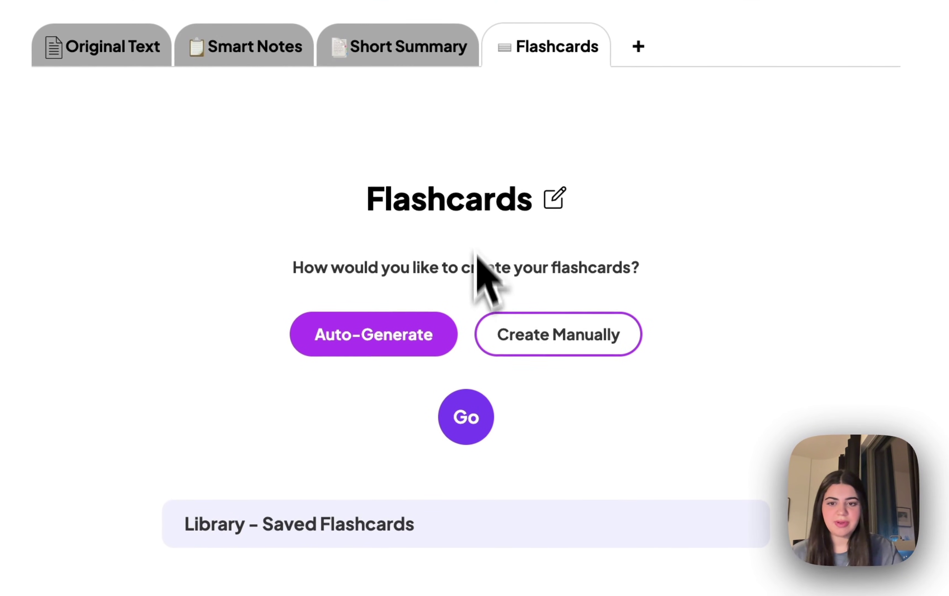
left_click(469, 418)
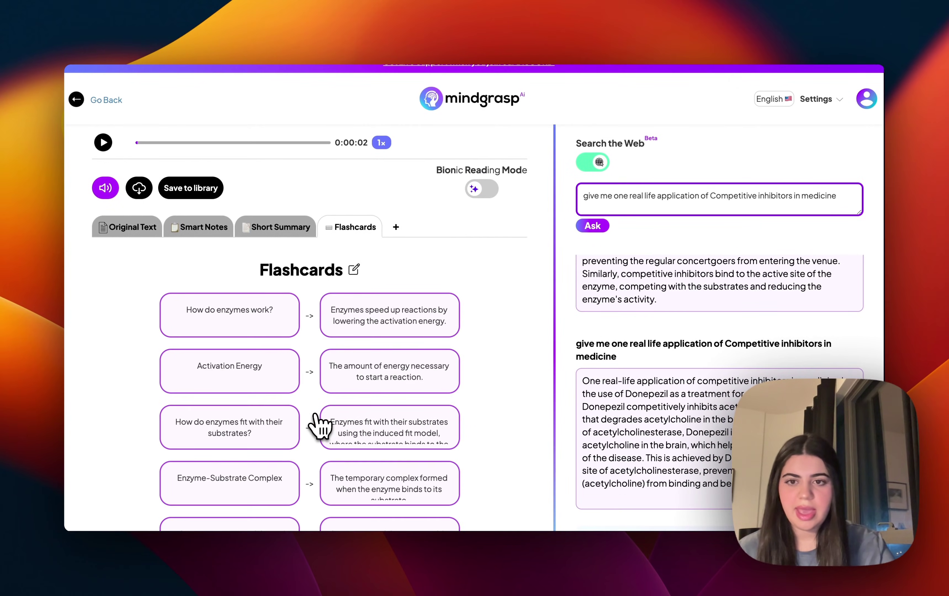
scroll(319, 426, "down", 10)
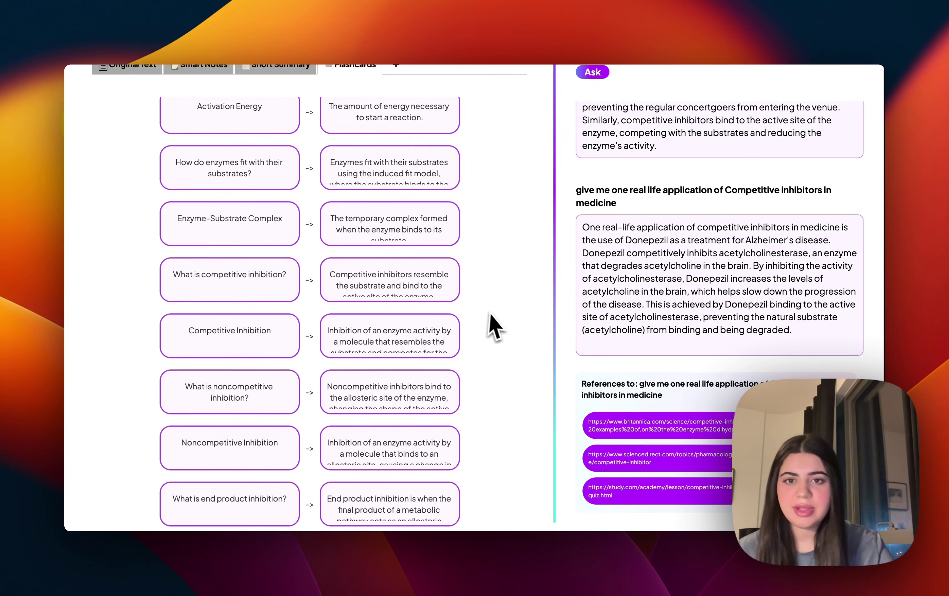
scroll(493, 321, "down", 5)
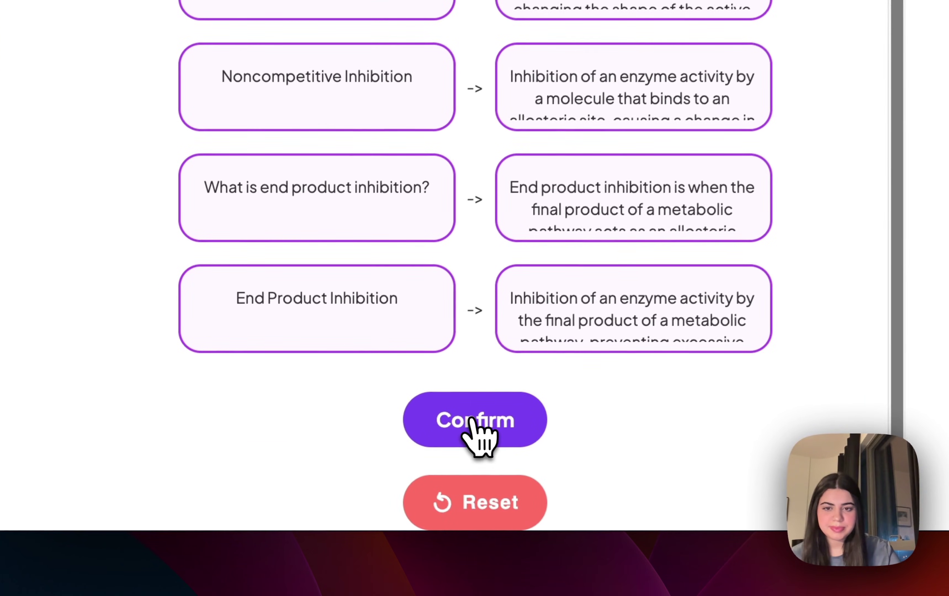
left_click(311, 475)
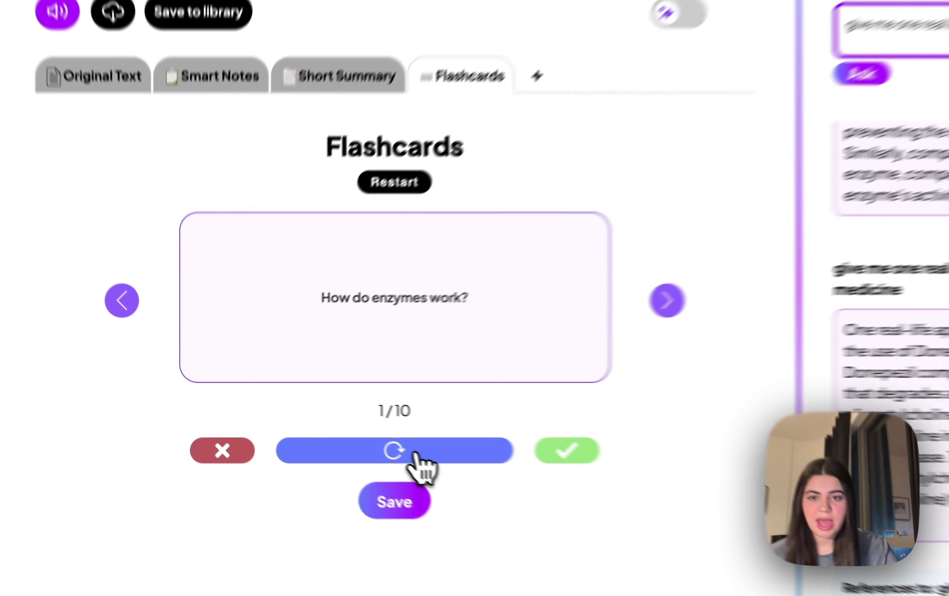
left_click(320, 425)
left_click(458, 466)
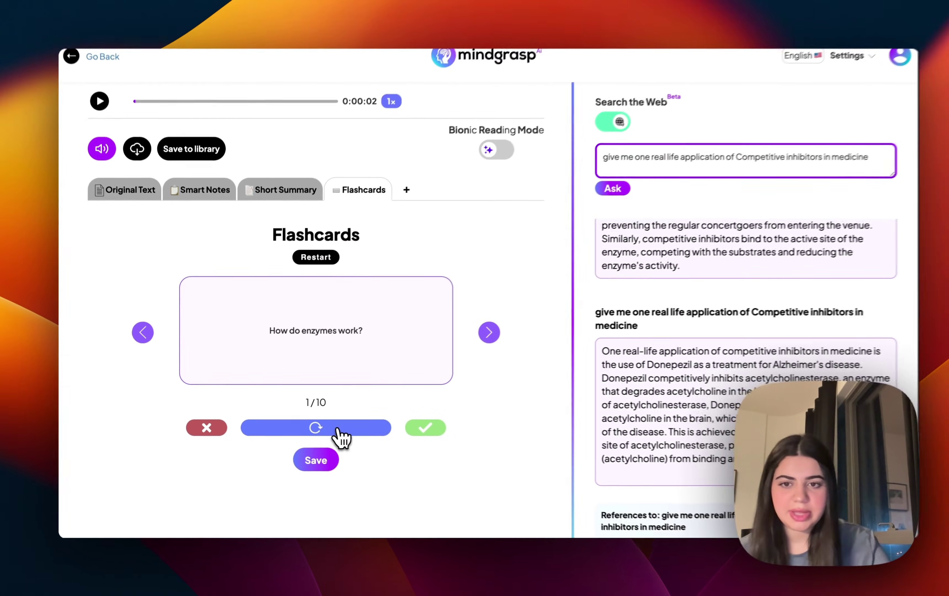
Add a Quizzes section and lower the question count to 9.
left_click(445, 456)
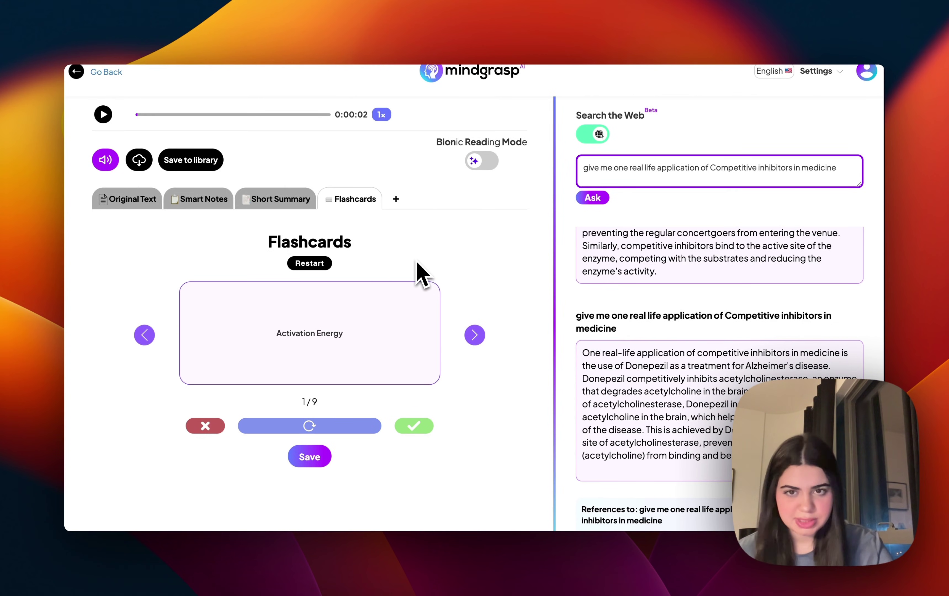
mouse_move(403, 215)
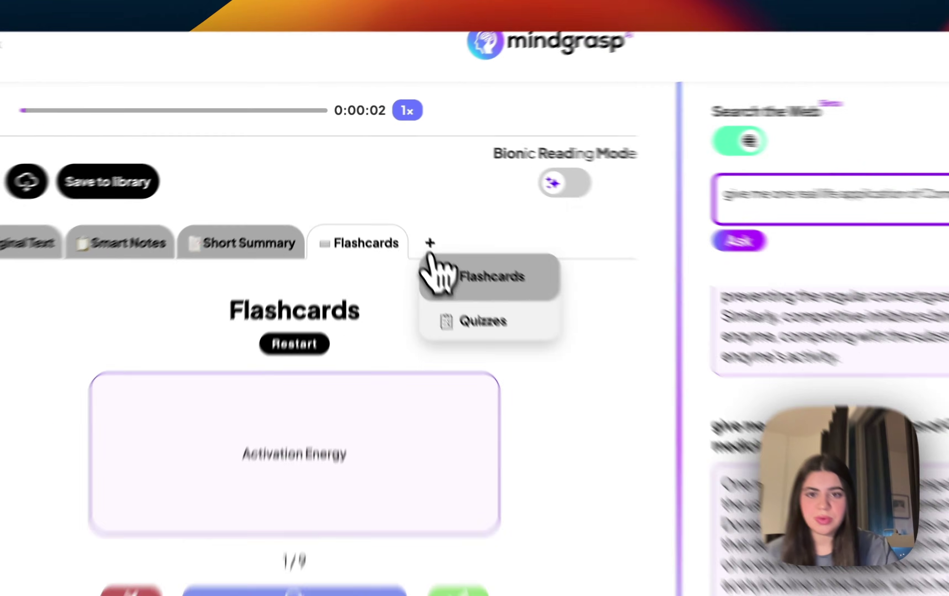
left_click(516, 376)
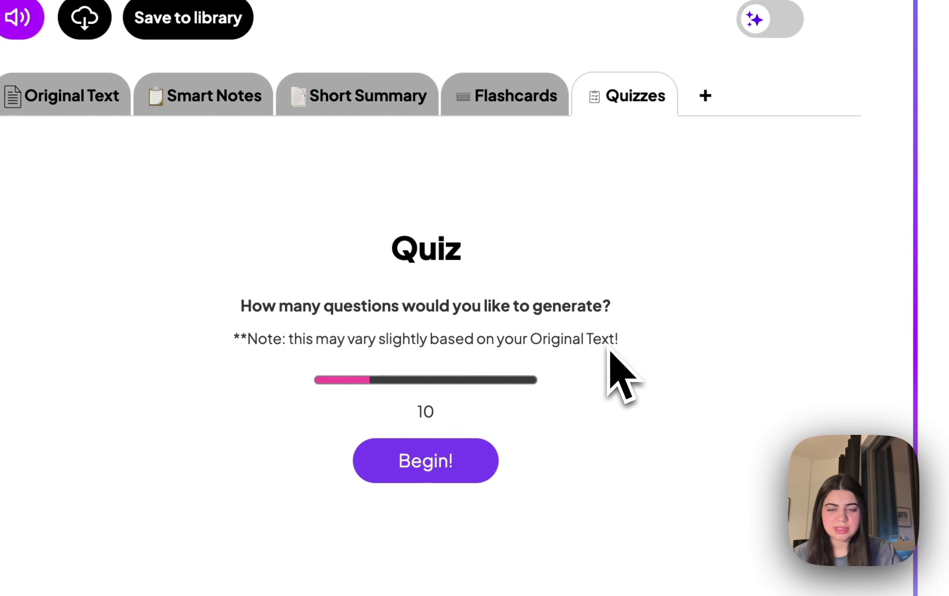
left_click_drag(379, 380, 357, 380)
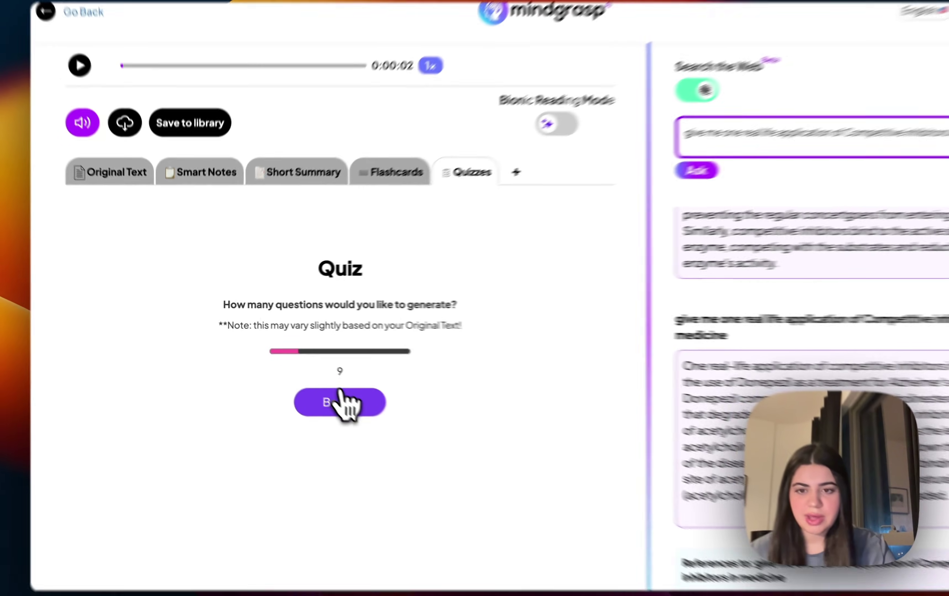
Start the 9-question quiz and answer its questions, moving back and forth between them.
left_click(425, 460)
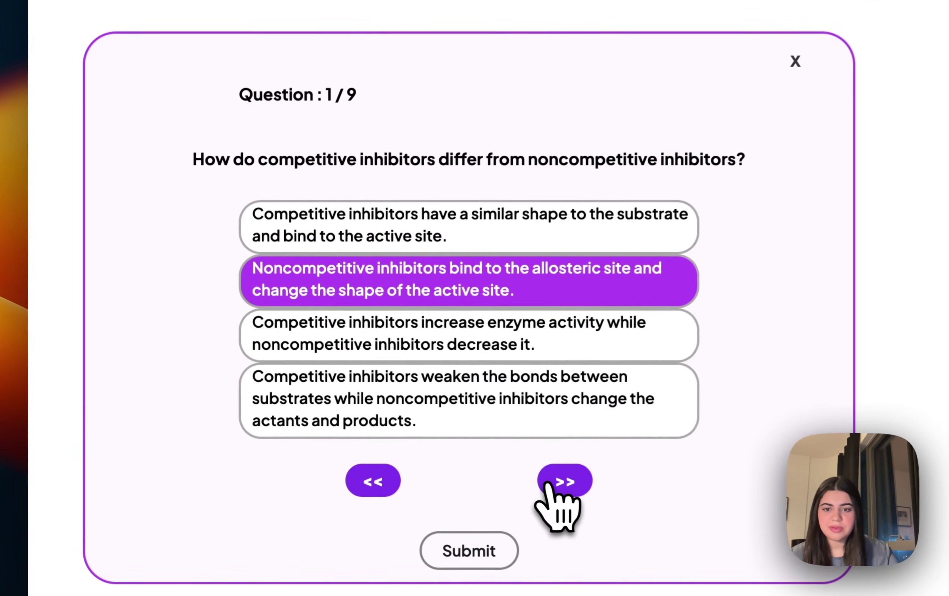
left_click(335, 461)
left_click(335, 461)
left_click(568, 487)
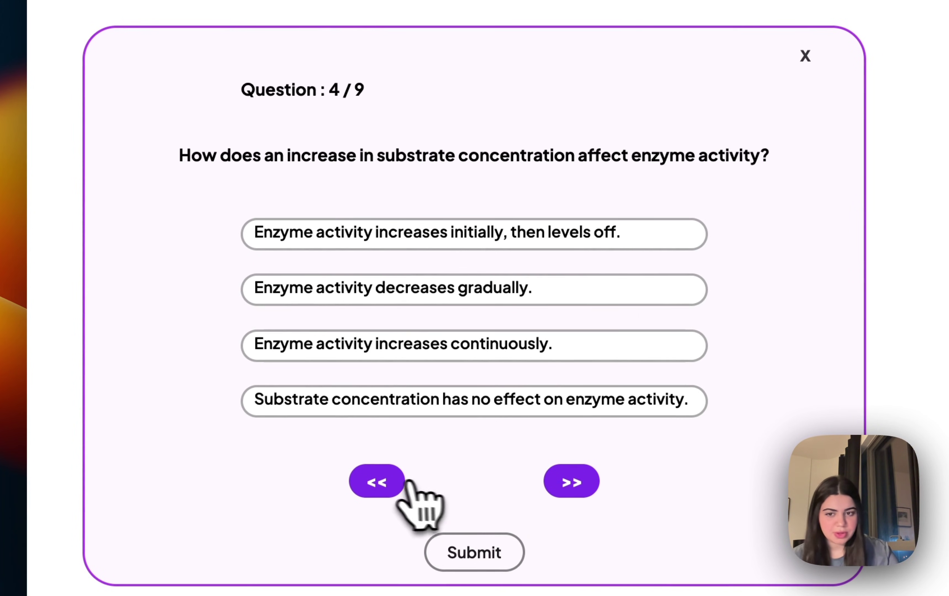
left_click(394, 485)
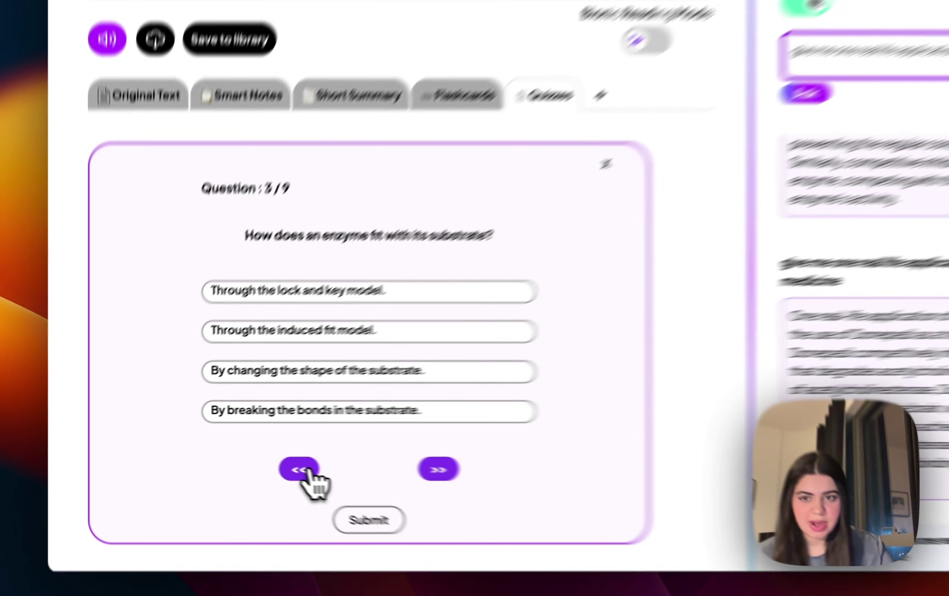
left_click(302, 471)
left_click(302, 470)
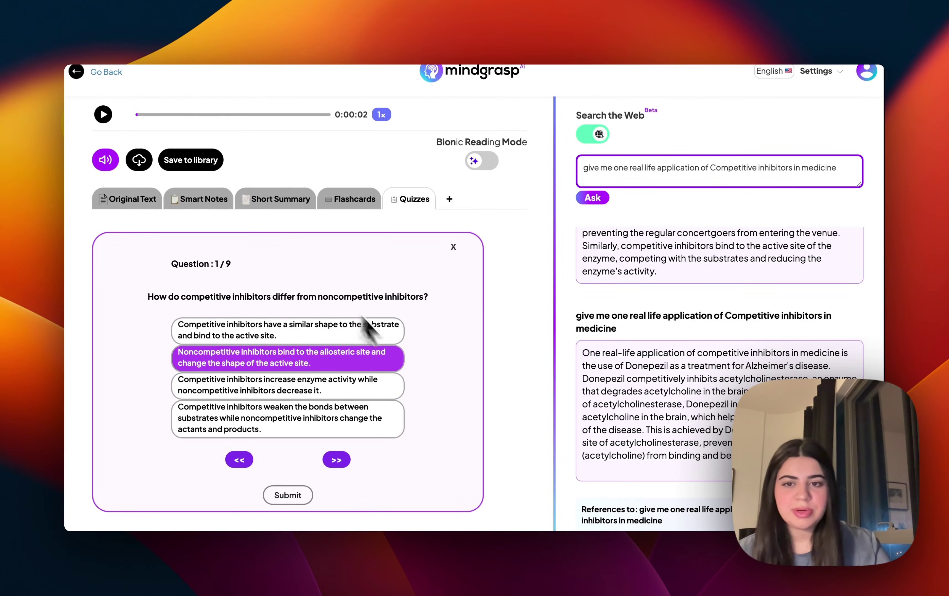
left_click(329, 461)
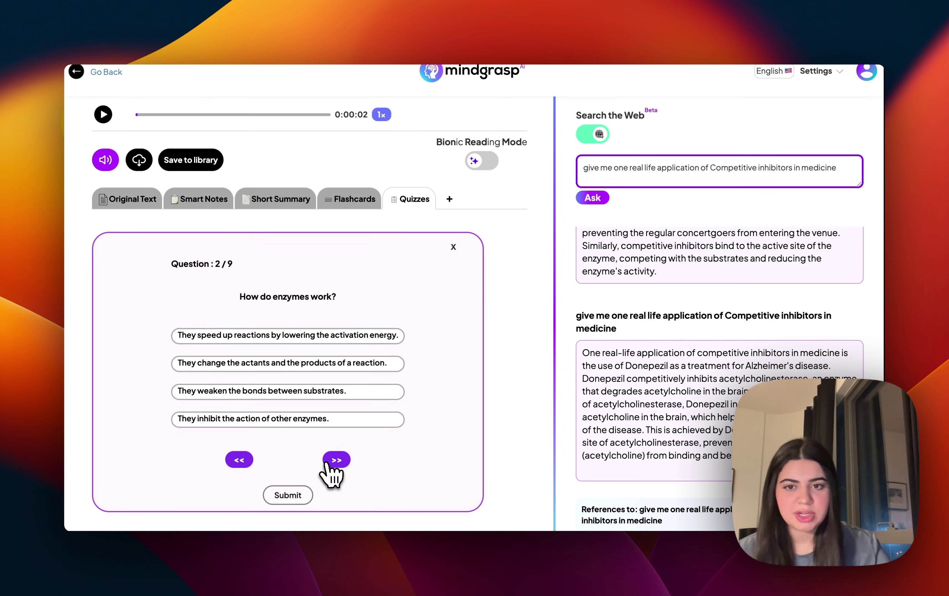
left_click(248, 461)
left_click(249, 461)
left_click(248, 462)
left_click(248, 461)
left_click(248, 461)
left_click(248, 462)
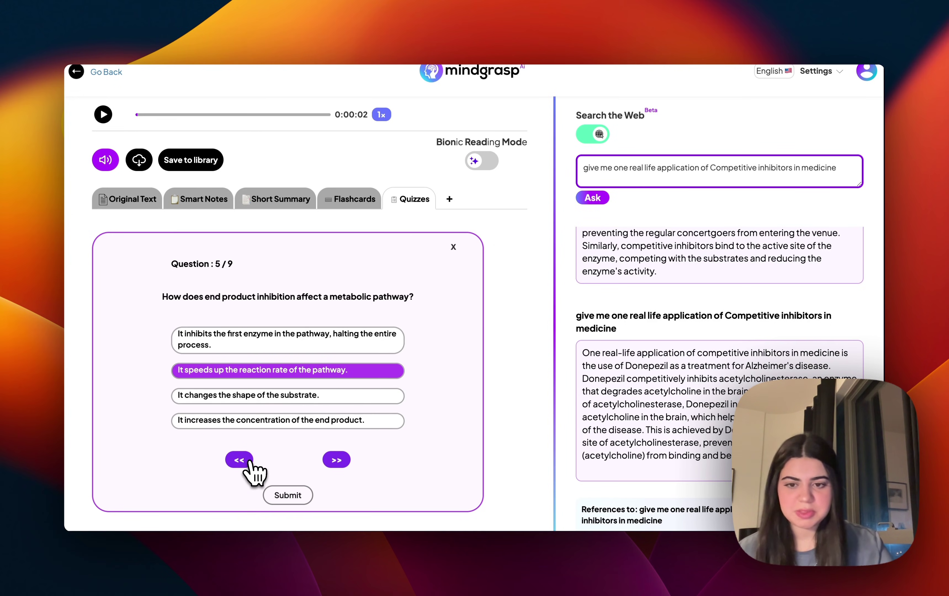
Submit the quiz for a 5/9 score and step through the correct answers.
left_click(288, 496)
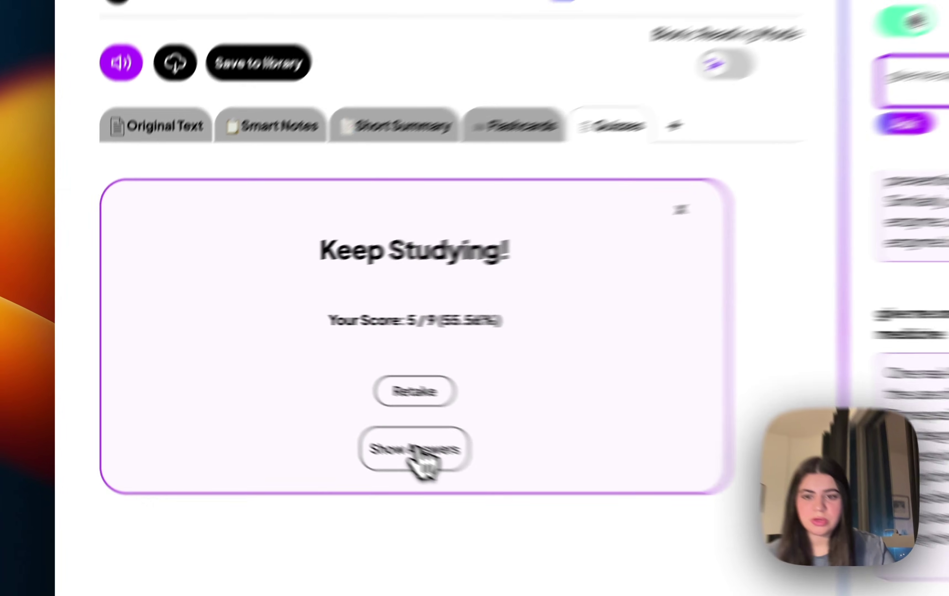
left_click(414, 454)
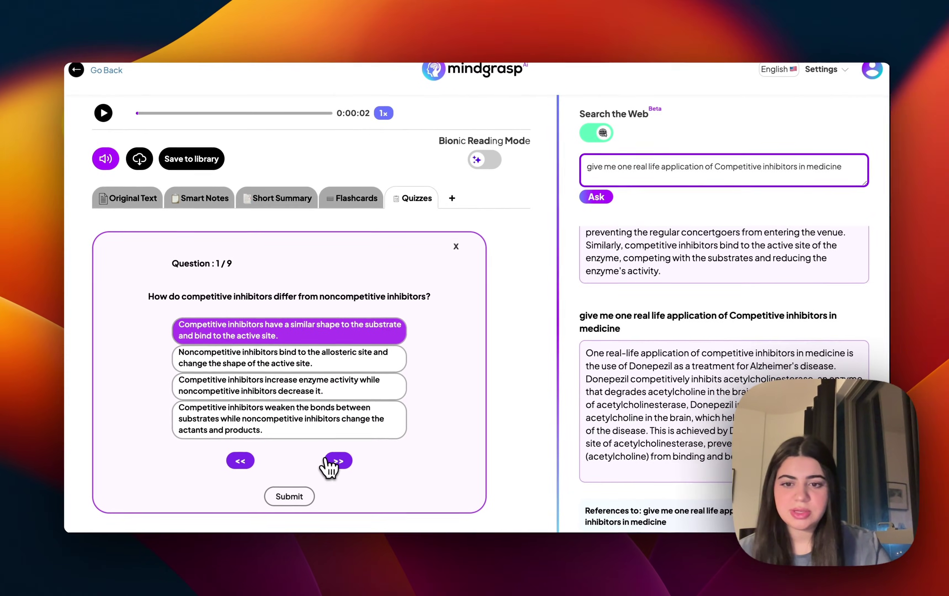
left_click(336, 460)
left_click(335, 460)
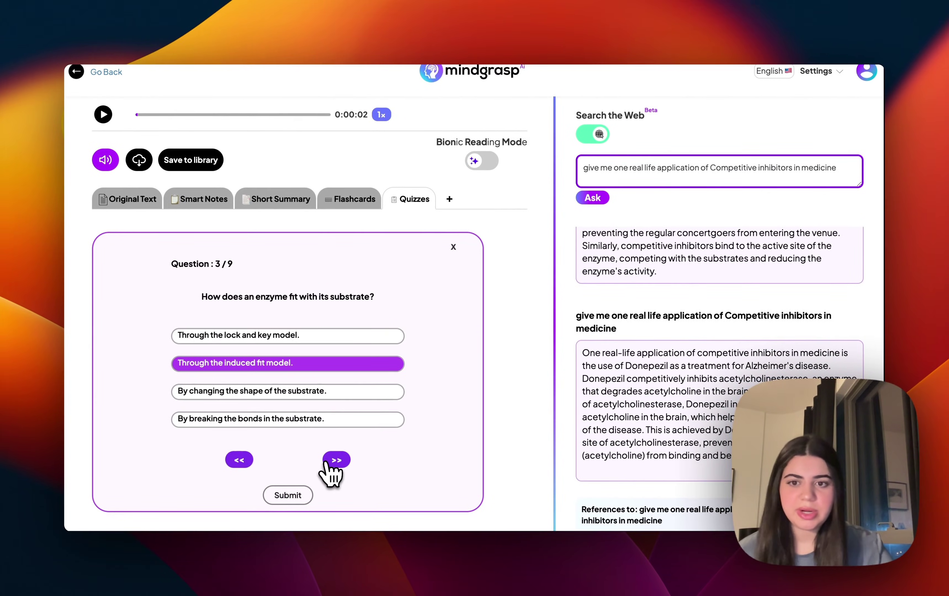